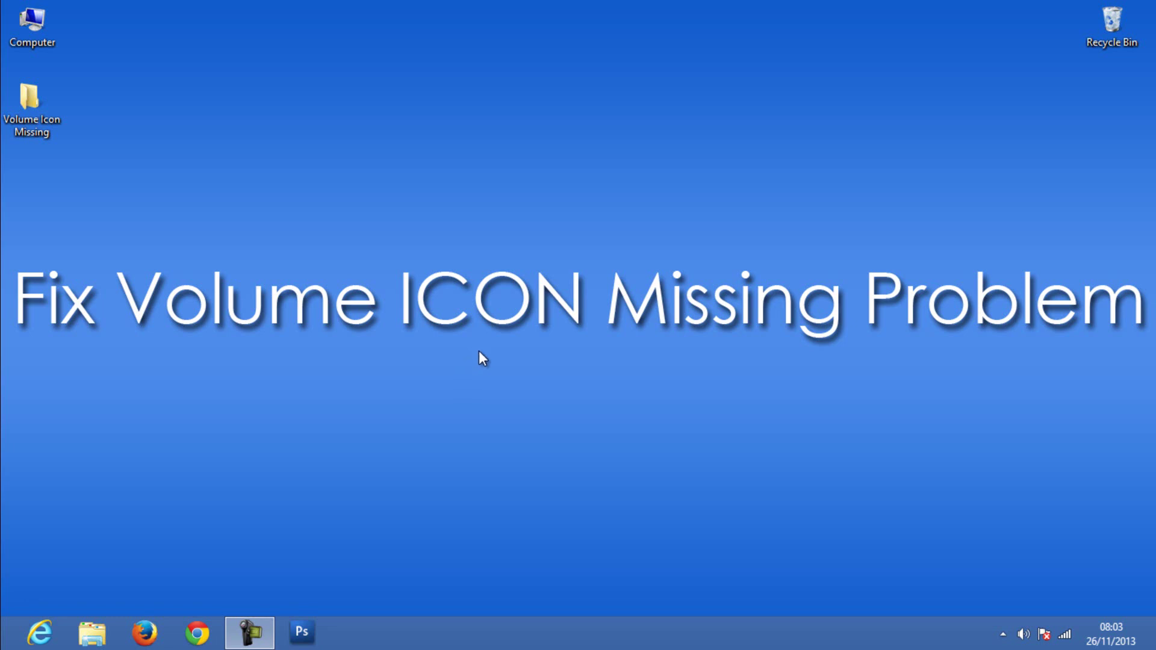
Open the taskbar properties from the taskbar and move the window toward screen centre.
right_click(567, 628)
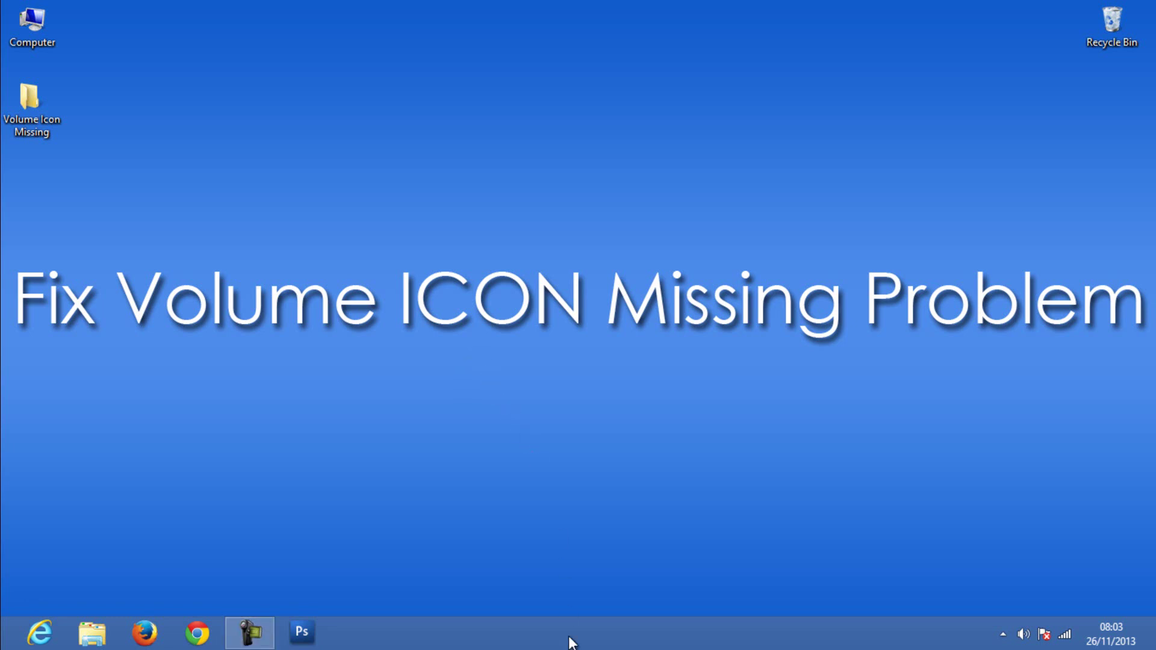
click(597, 623)
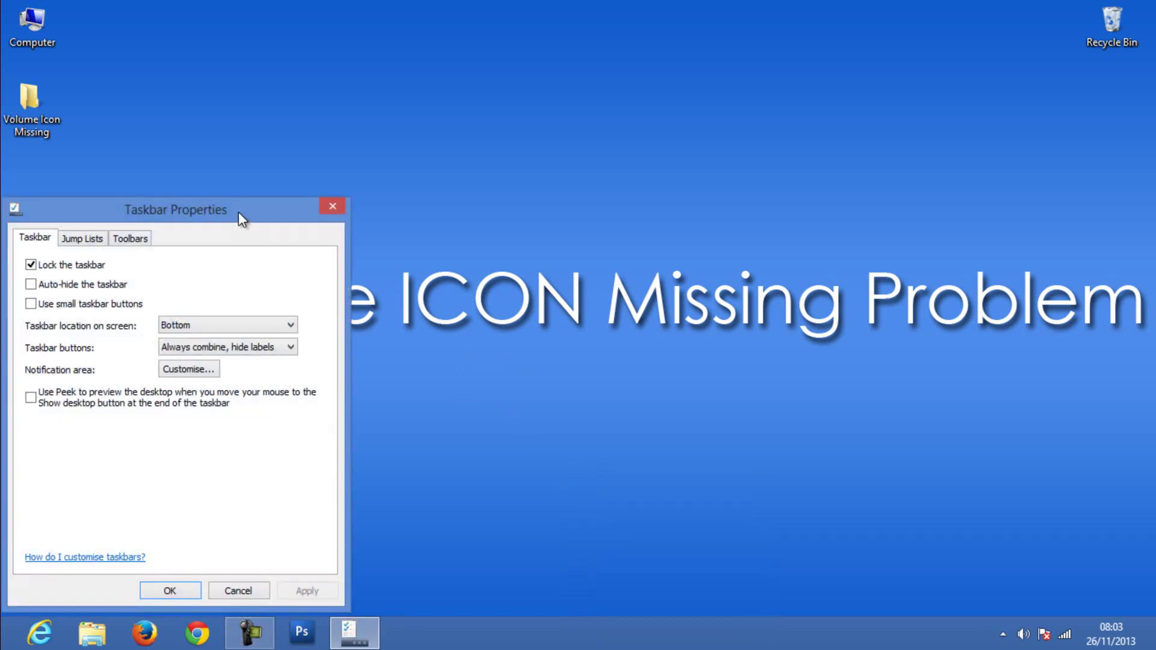
drag(238, 212, 588, 84)
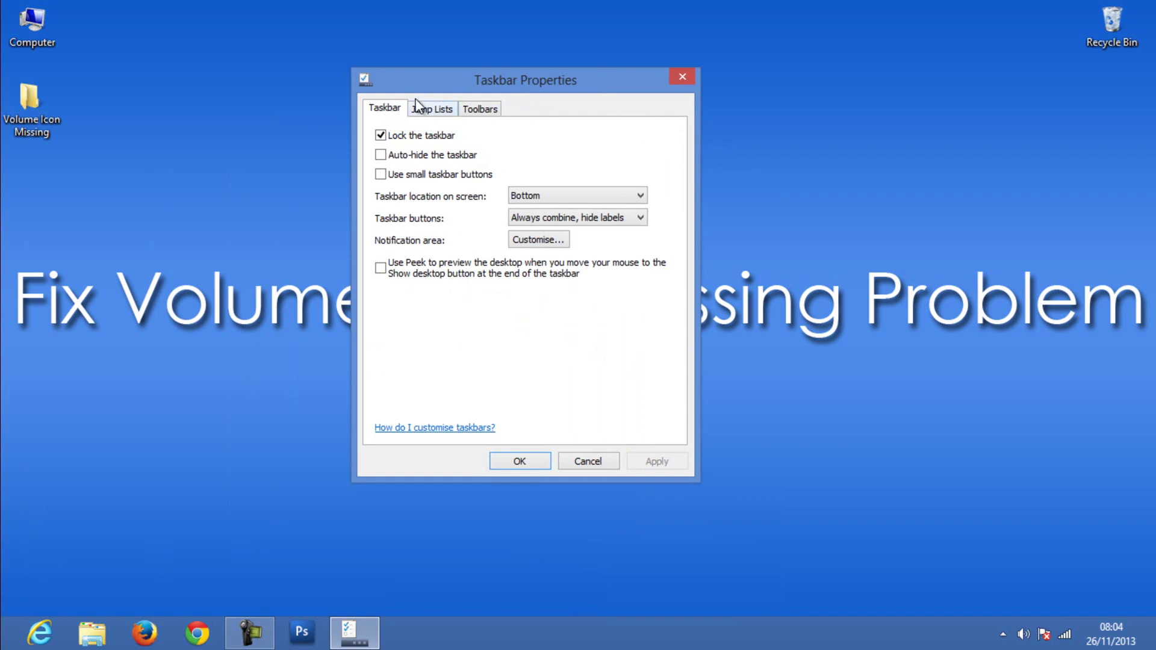
drag(429, 91, 393, 91)
Review the Volume icon's notification-area behaviour without changing it, then close both settings windows.
click(506, 242)
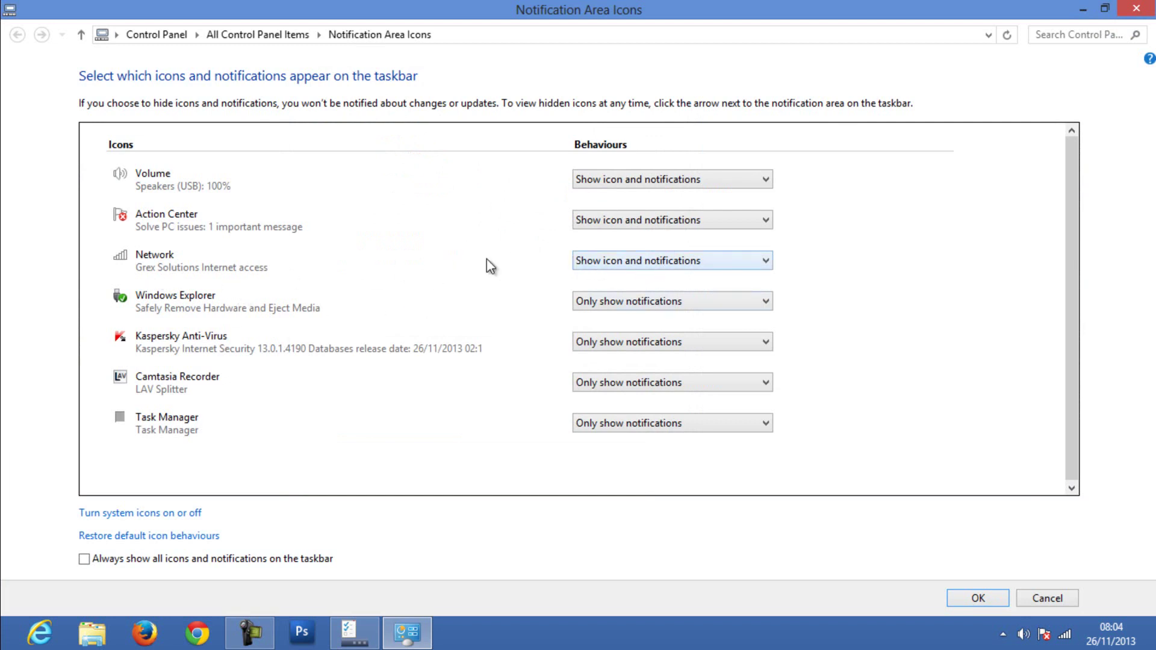
click(714, 178)
click(641, 178)
click(669, 181)
click(862, 214)
click(985, 599)
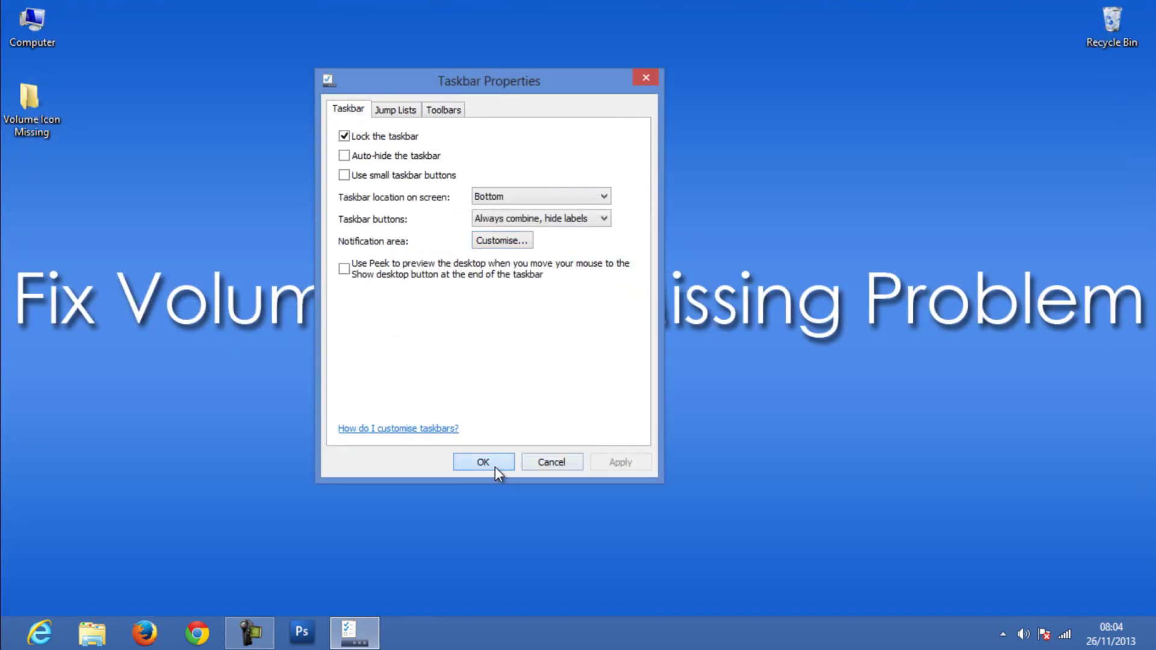
click(495, 465)
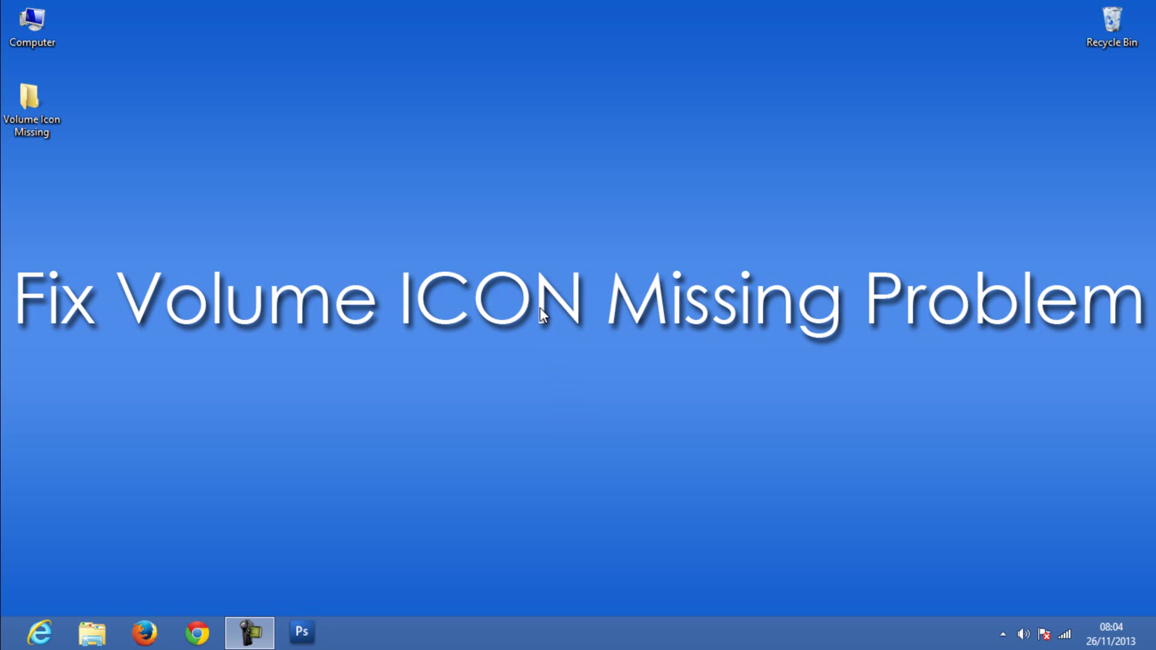
Open Task Manager with Ctrl+Shift+Esc and select Windows Explorer in the Processes list.
key(ctrl+shift+Escape)
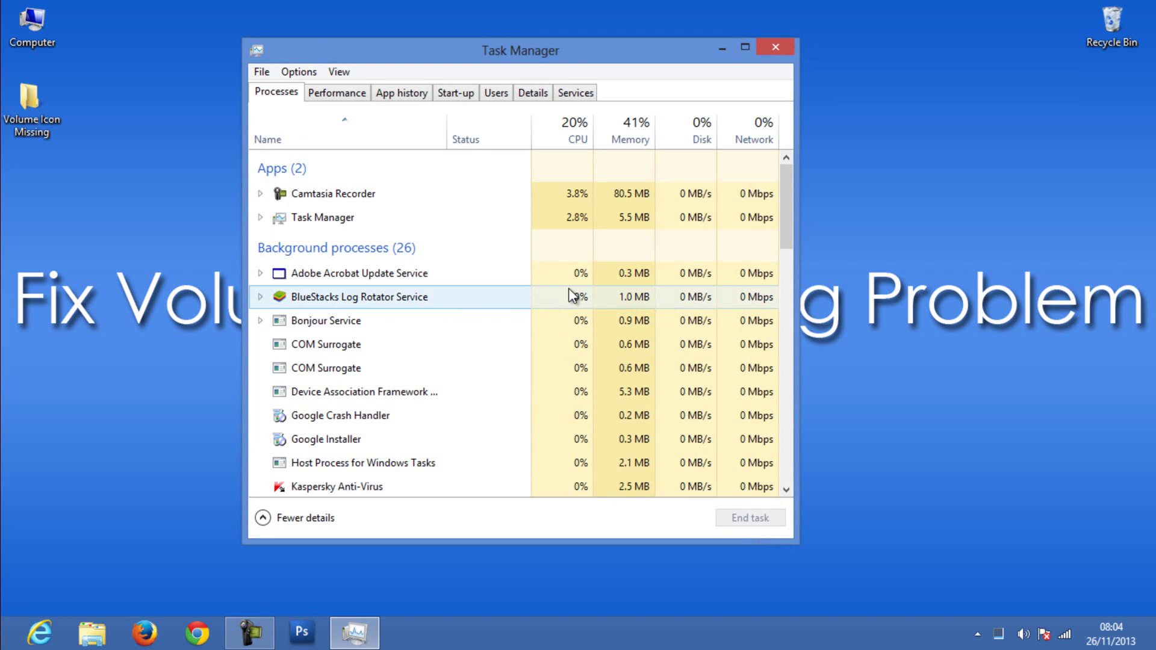
drag(475, 47, 558, 63)
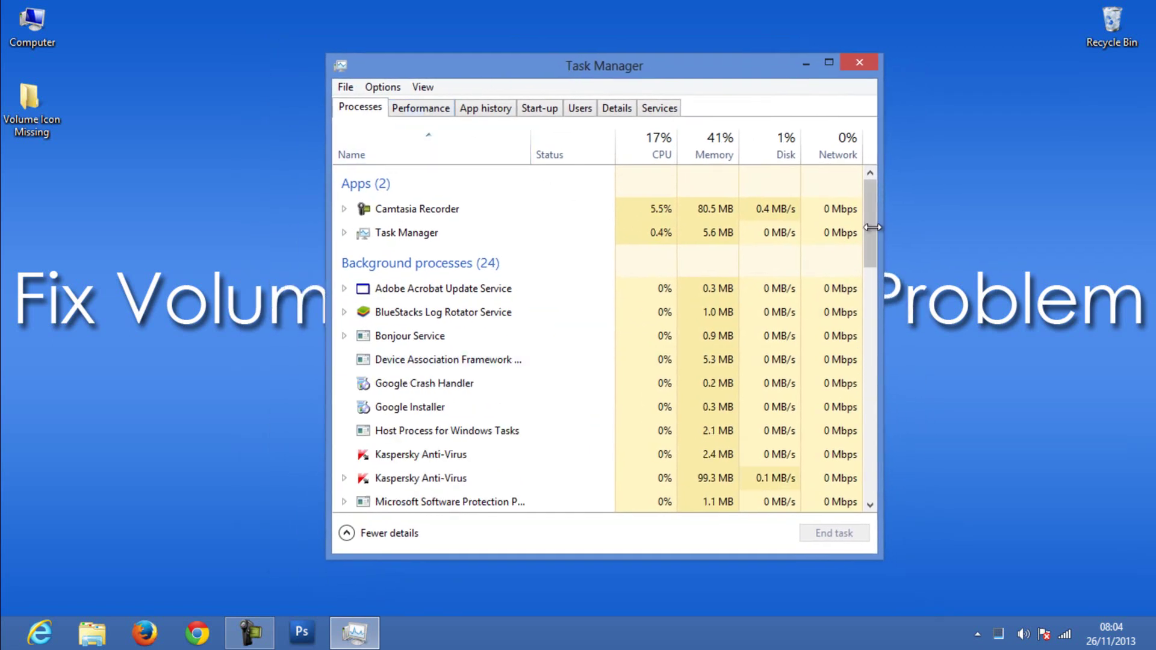
drag(869, 201, 868, 464)
click(431, 429)
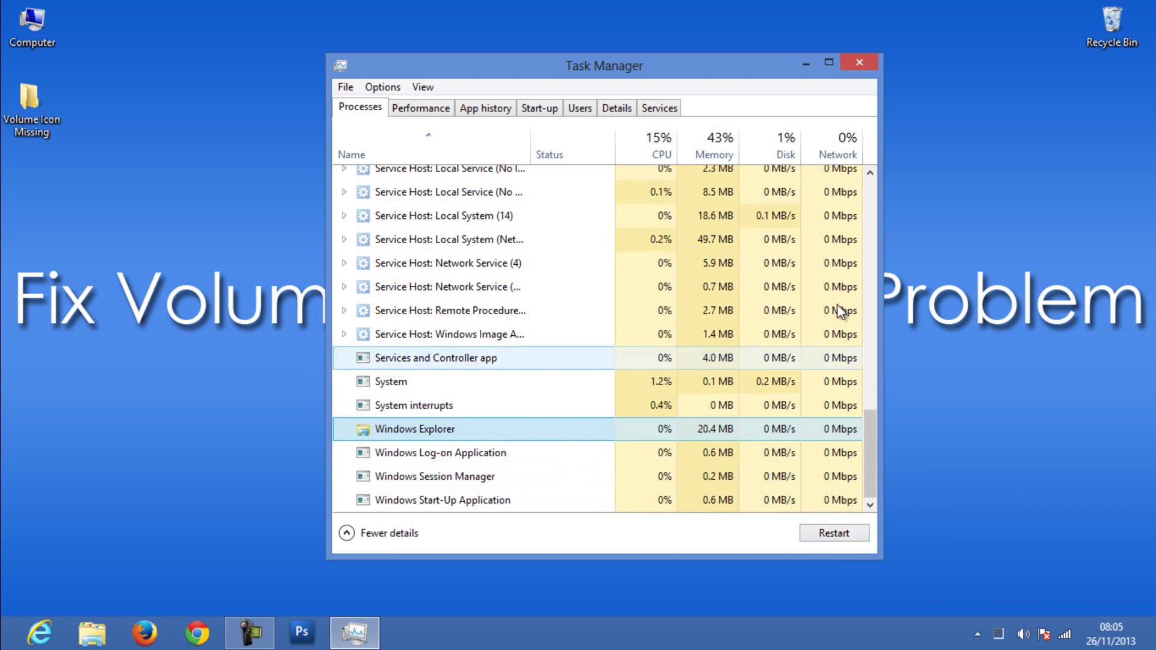
drag(871, 458, 865, 202)
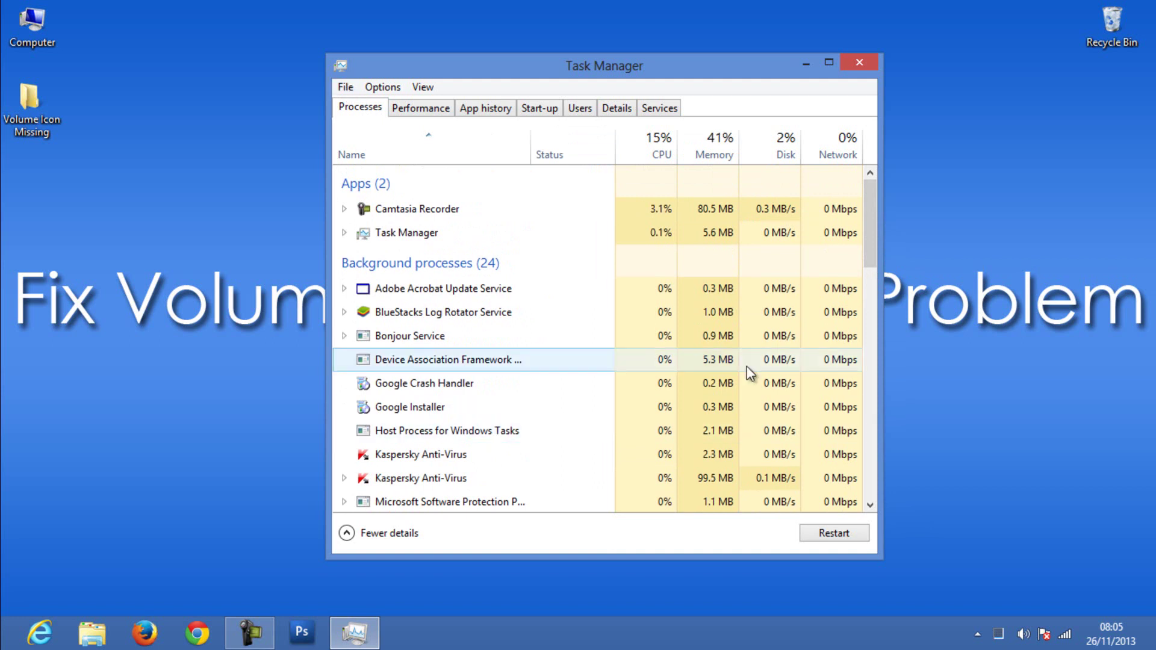
drag(866, 249, 886, 228)
Launch explorer.exe via File > Run new task, close the Libraries window, and shift Task Manager left.
click(352, 86)
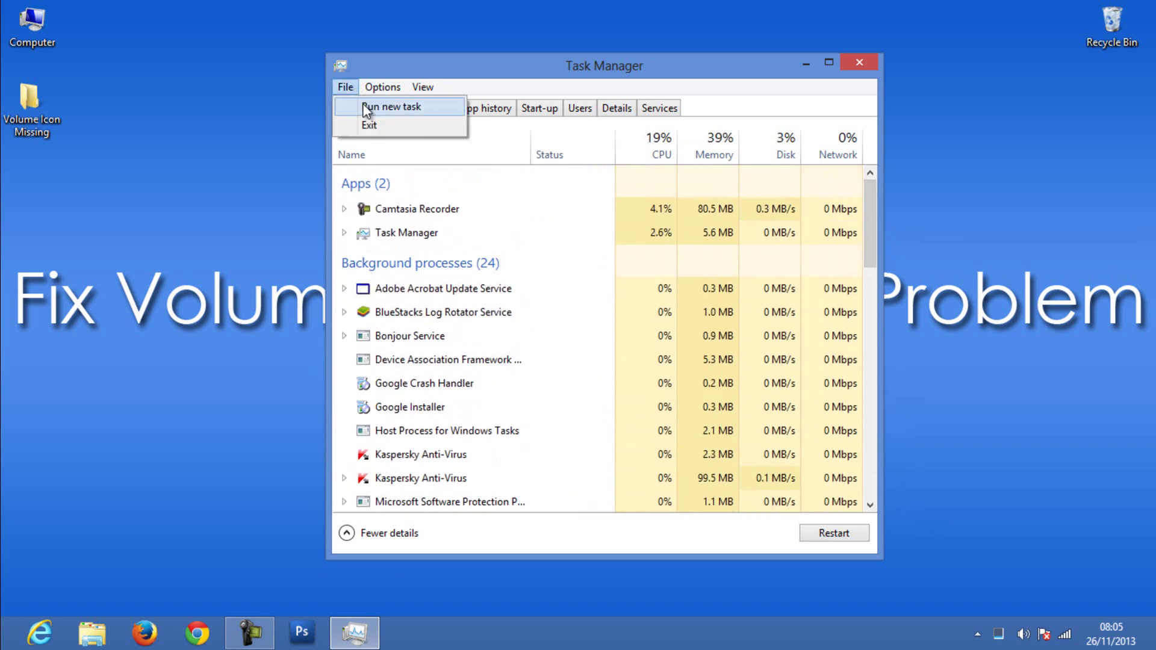
click(388, 107)
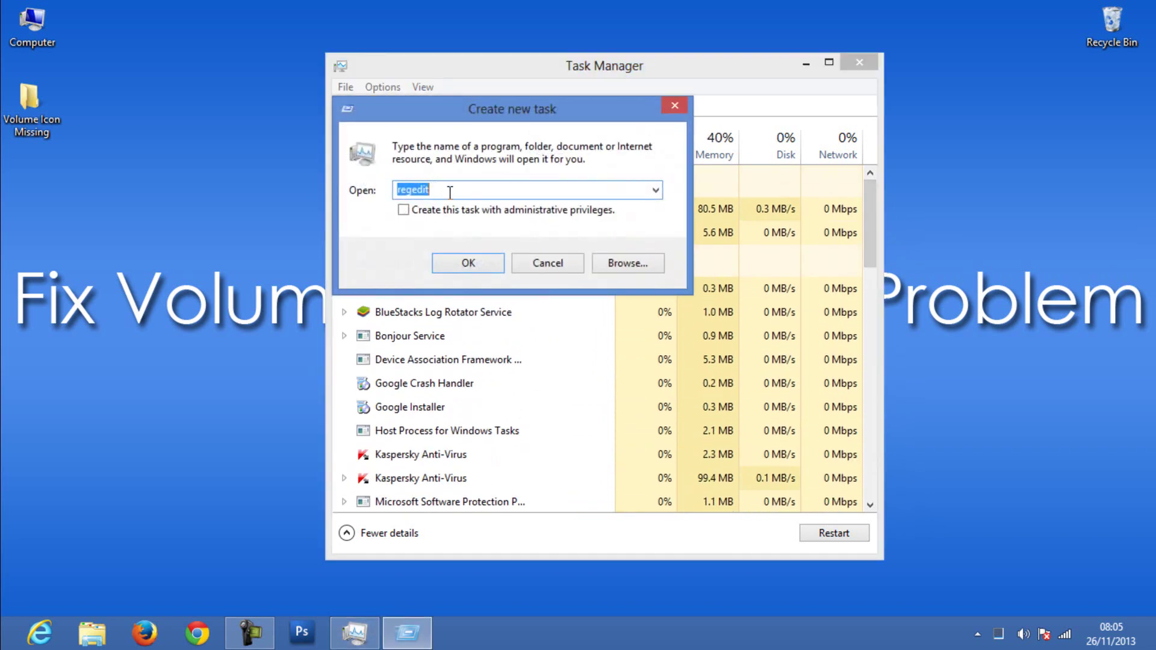
text(exp)
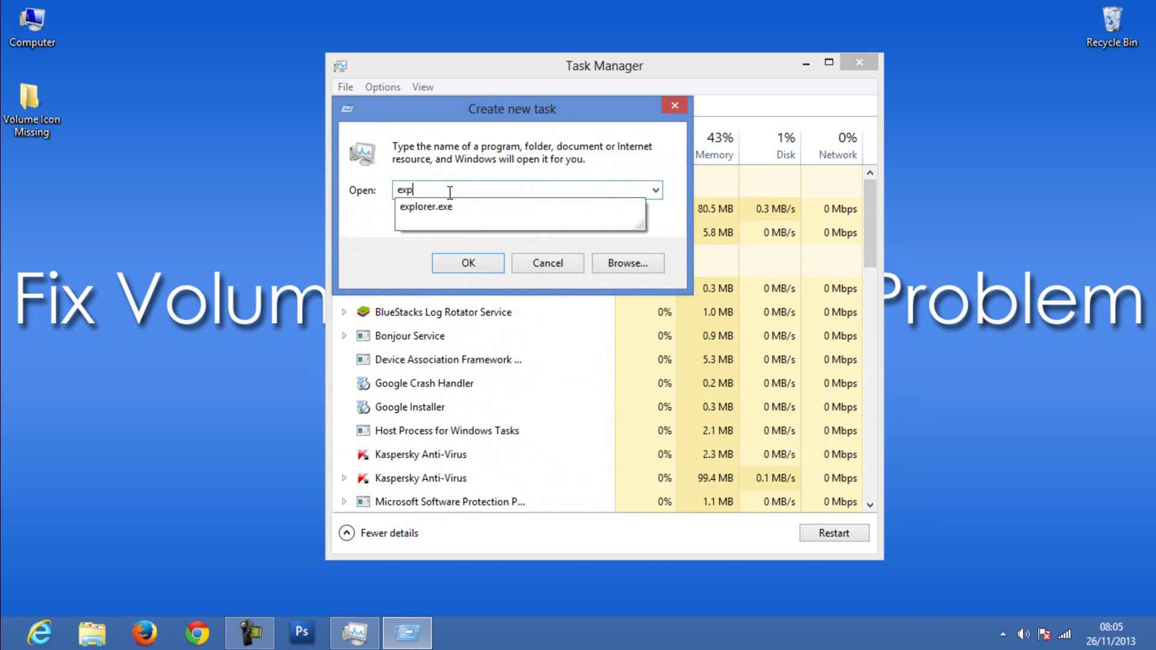
key(Down)
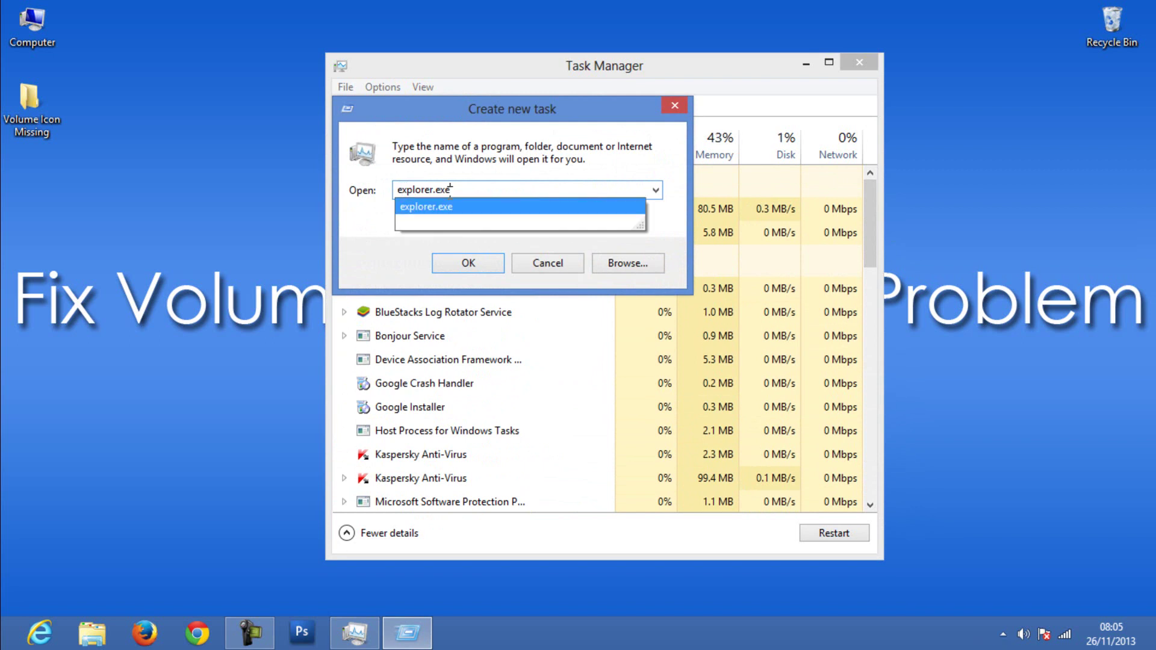
click(442, 269)
click(442, 269)
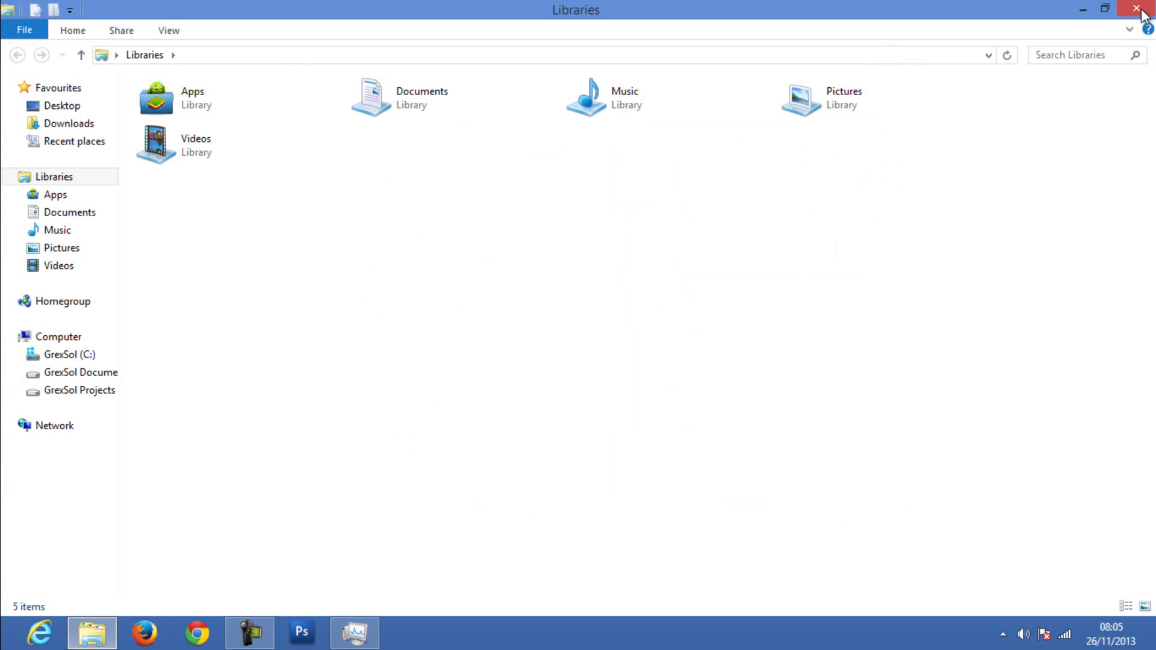
click(1143, 9)
drag(767, 70, 610, 58)
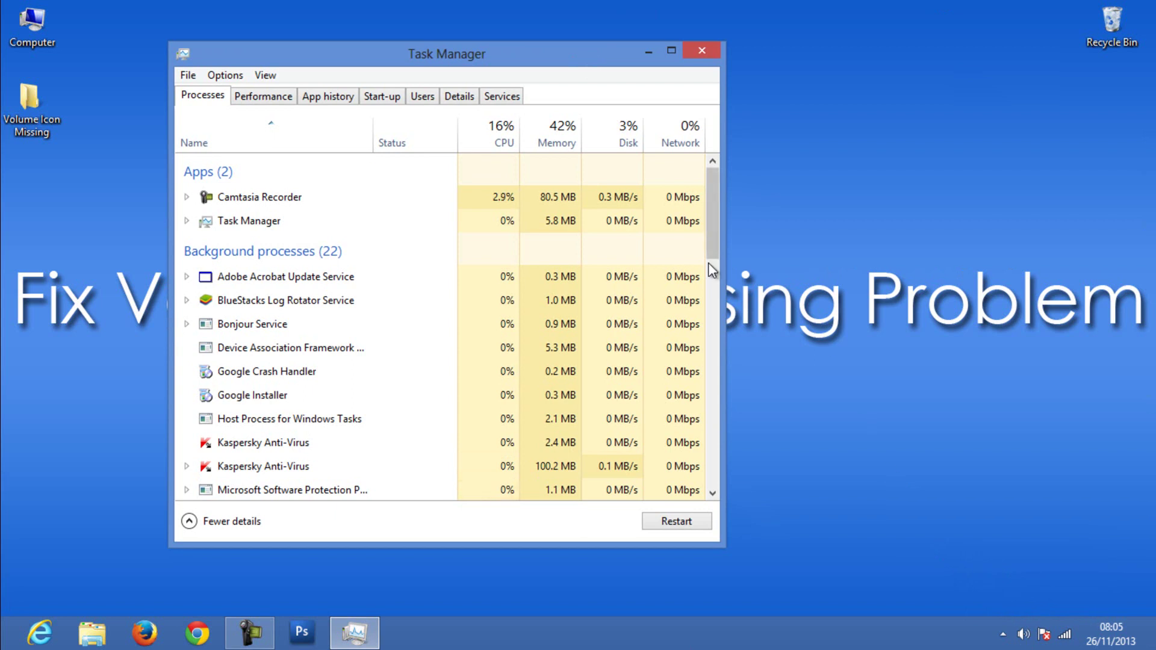
Close Task Manager and run regedit from the Win+R Run dialog.
click(700, 51)
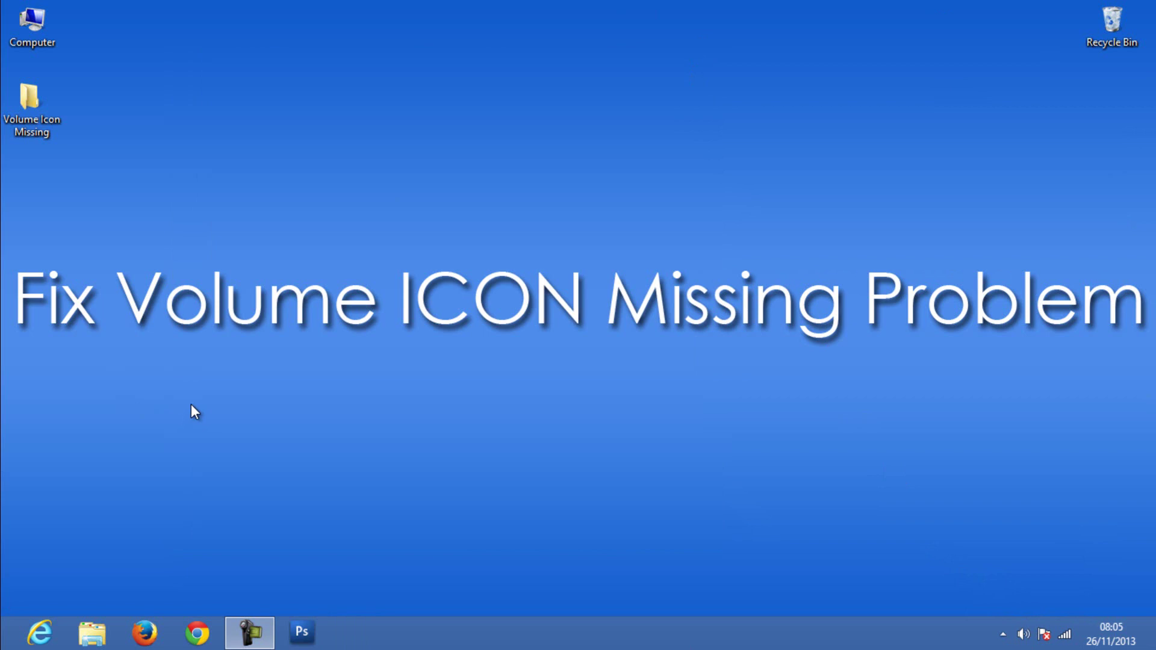
key(super+r)
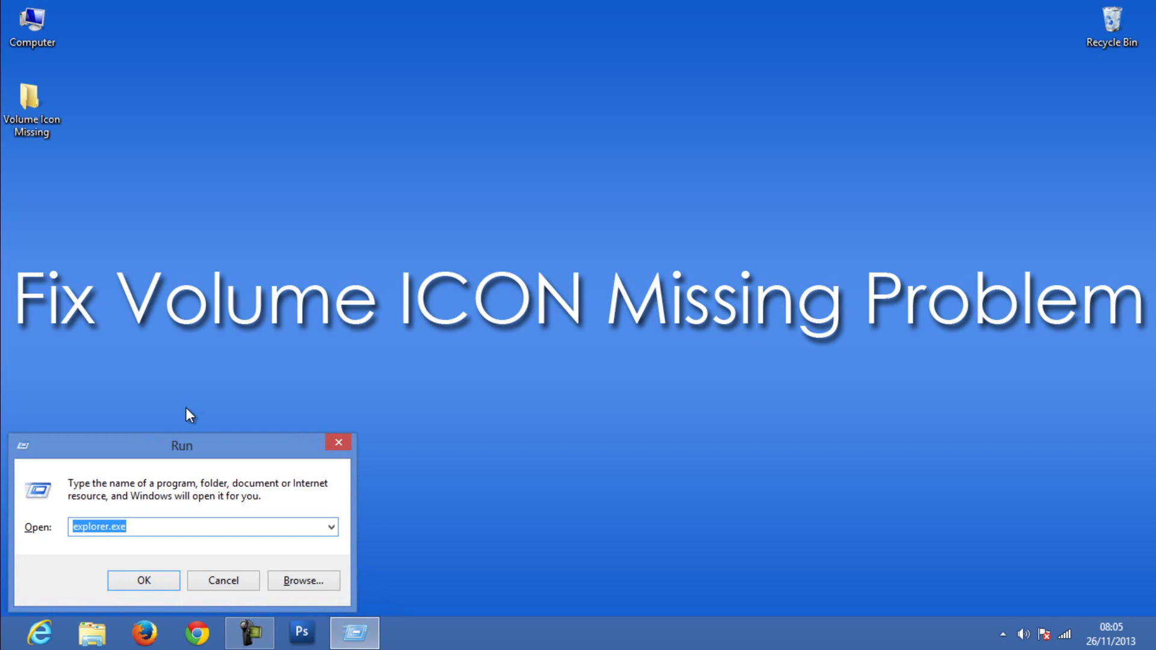
text(regedit)
click(138, 581)
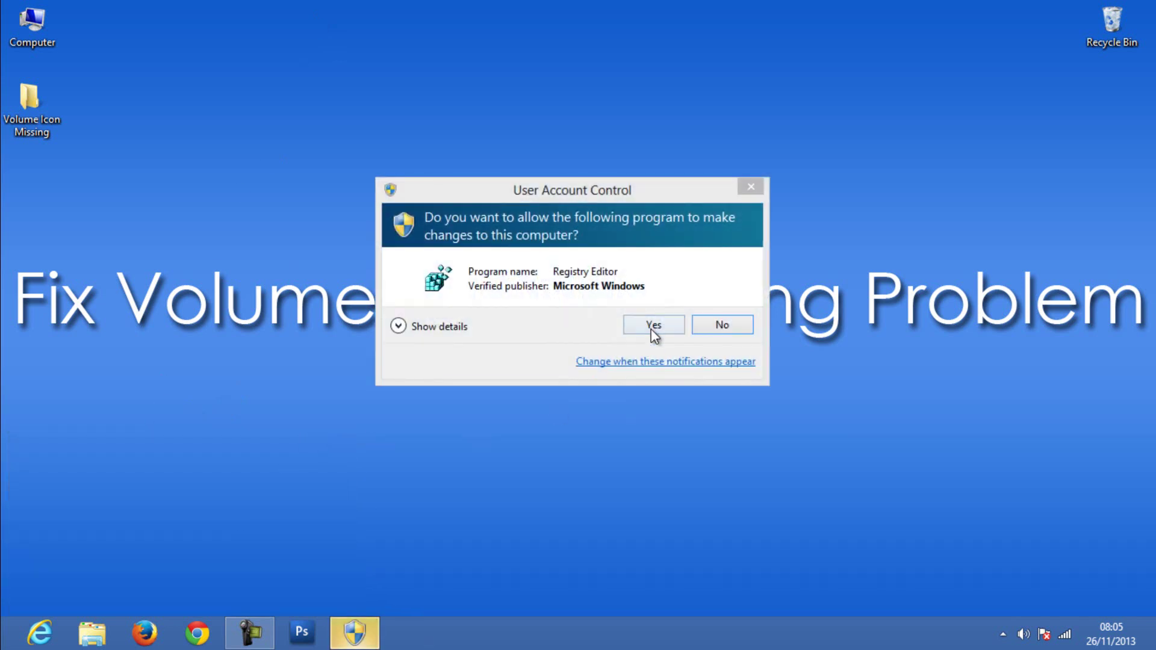
click(652, 330)
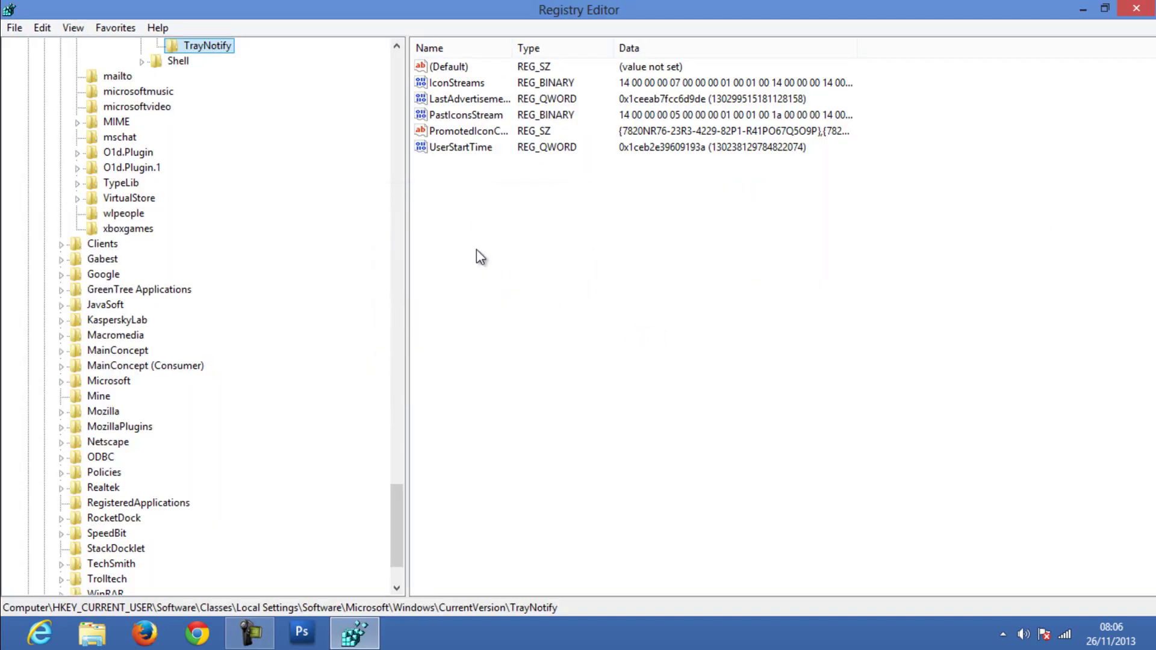
drag(389, 533, 378, 73)
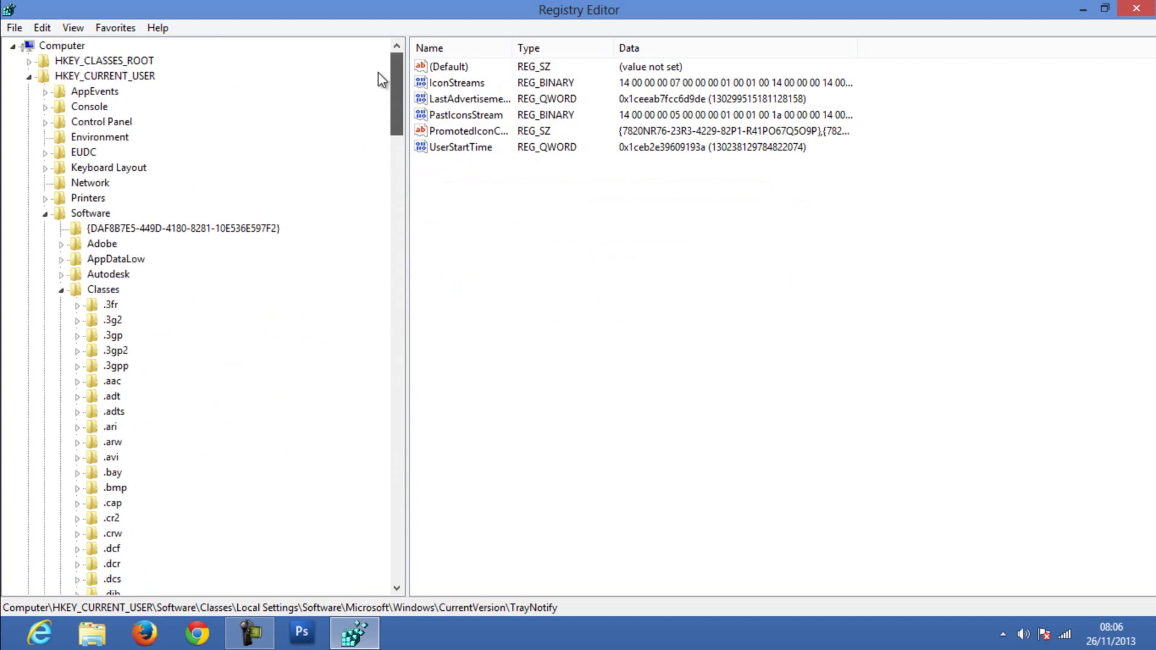
click(30, 77)
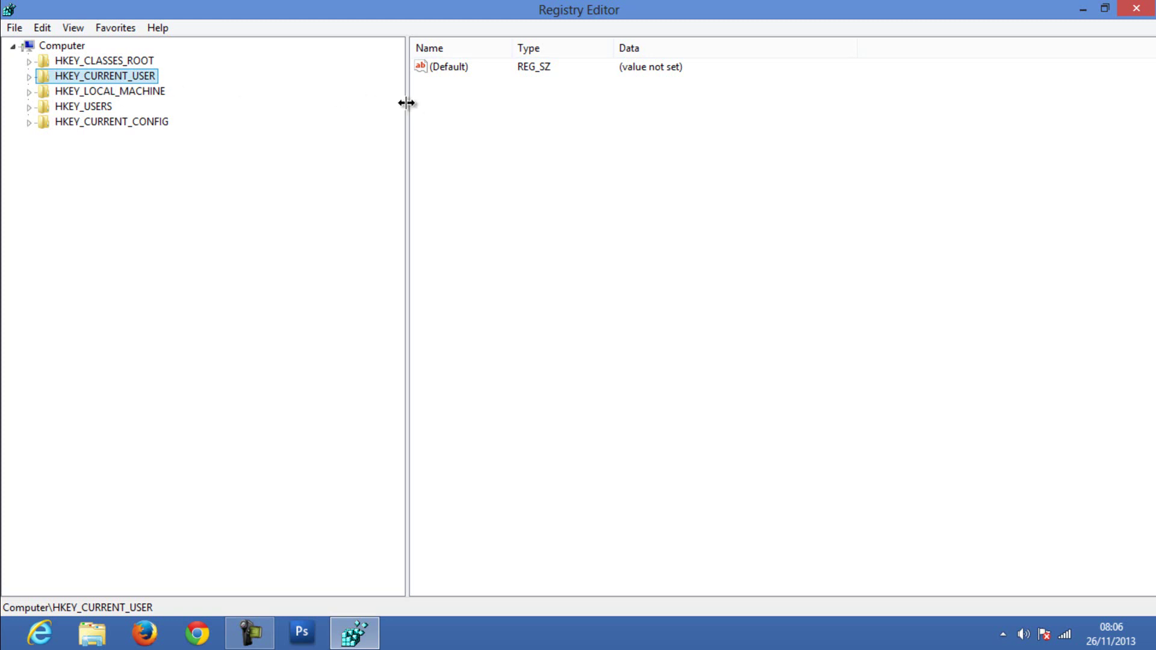
mouse_move(405, 104)
mouse_down()
mouse_move(333, 103)
mouse_move(402, 105)
mouse_up()
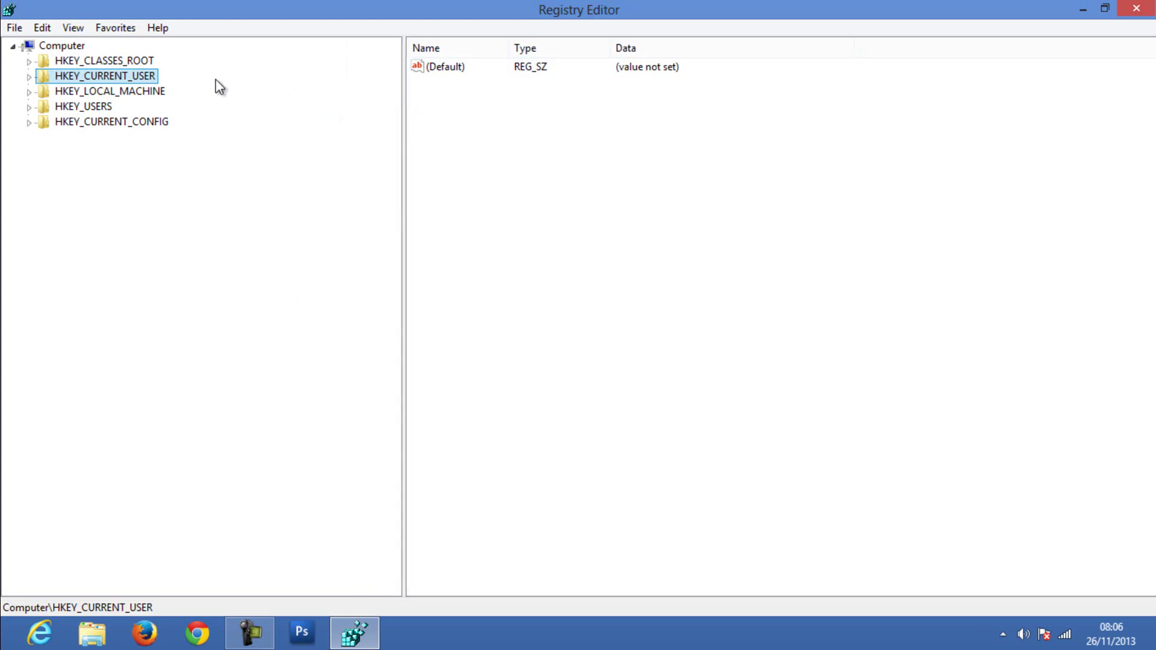
double_click(38, 78)
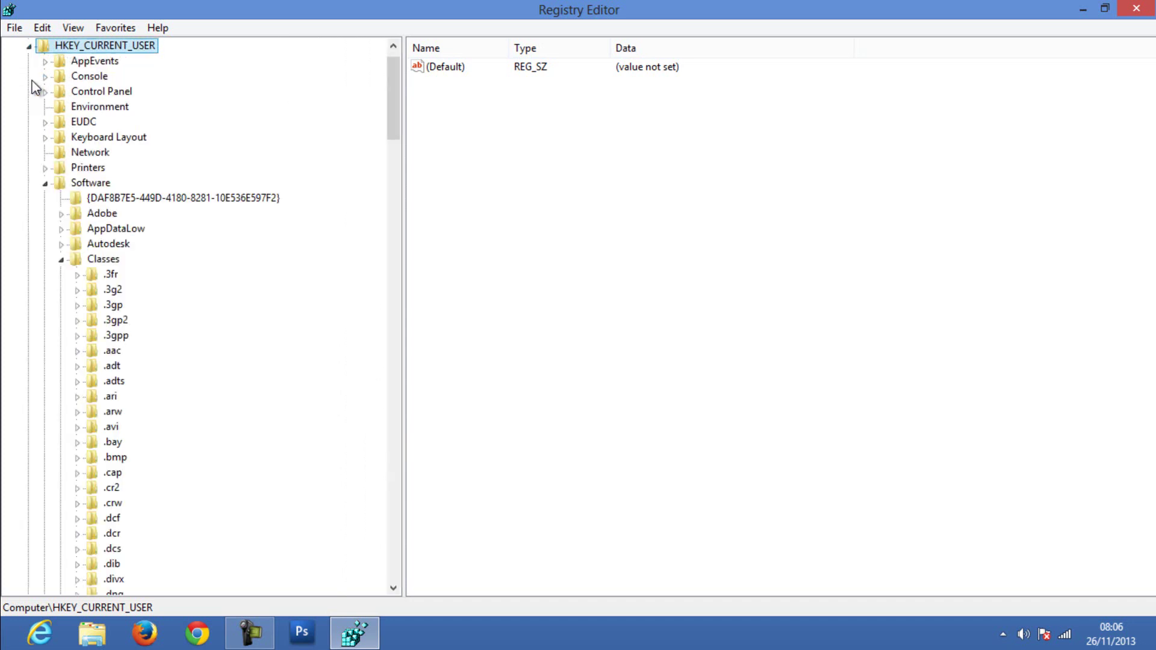
click(72, 183)
click(100, 259)
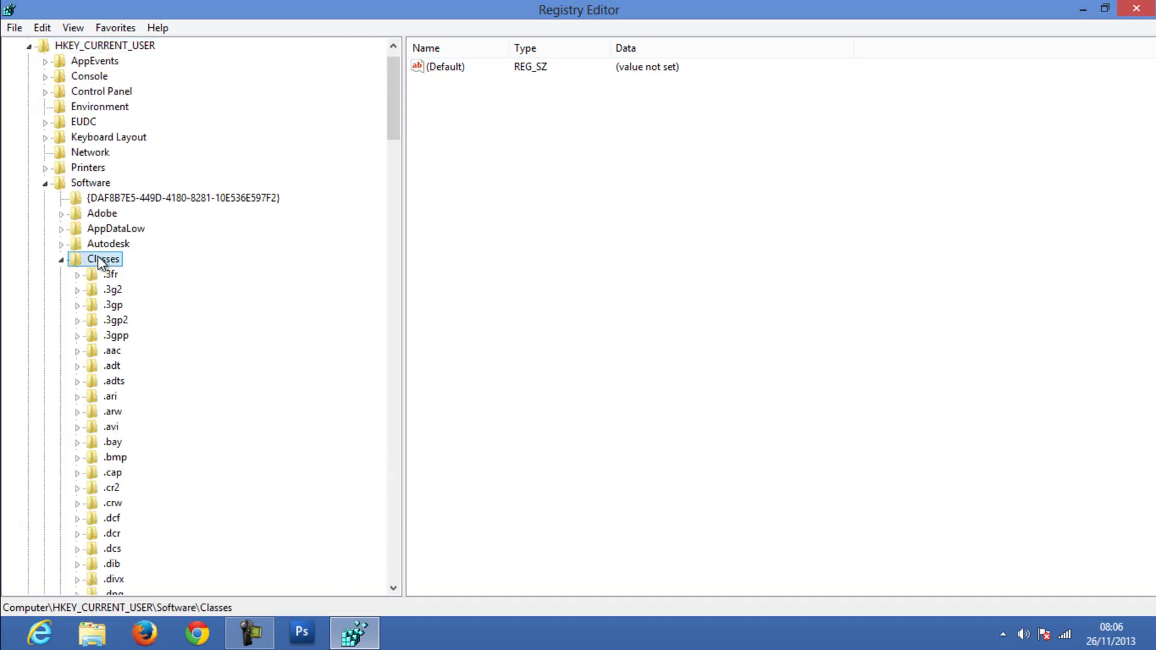
drag(393, 95, 398, 470)
click(134, 214)
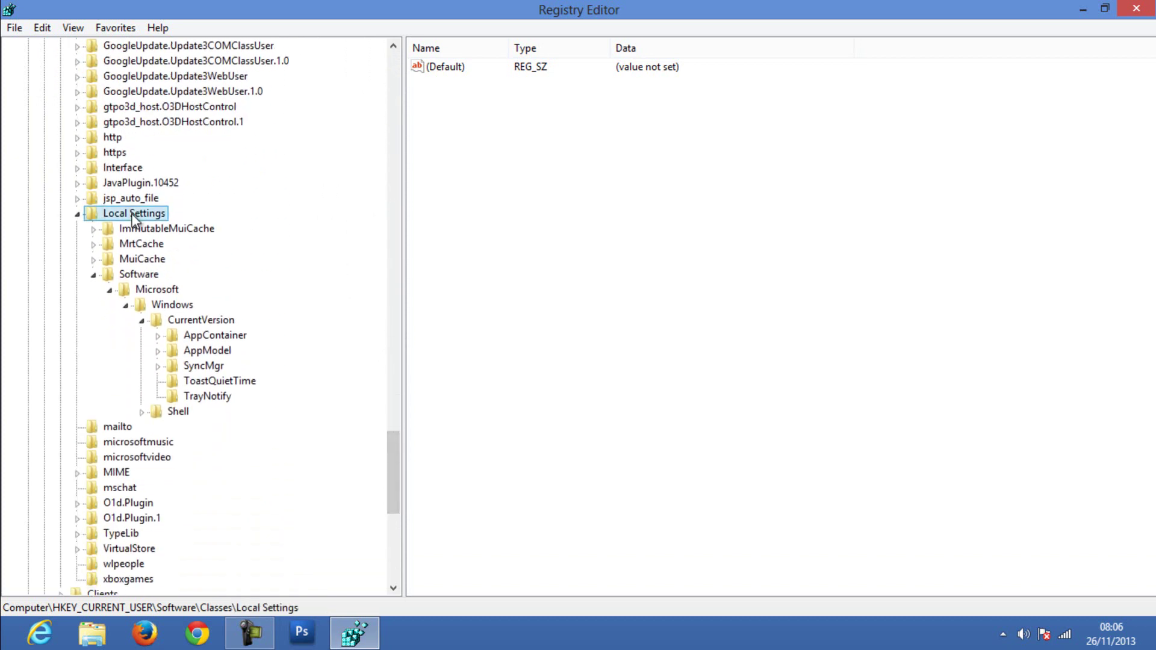
click(138, 274)
click(153, 291)
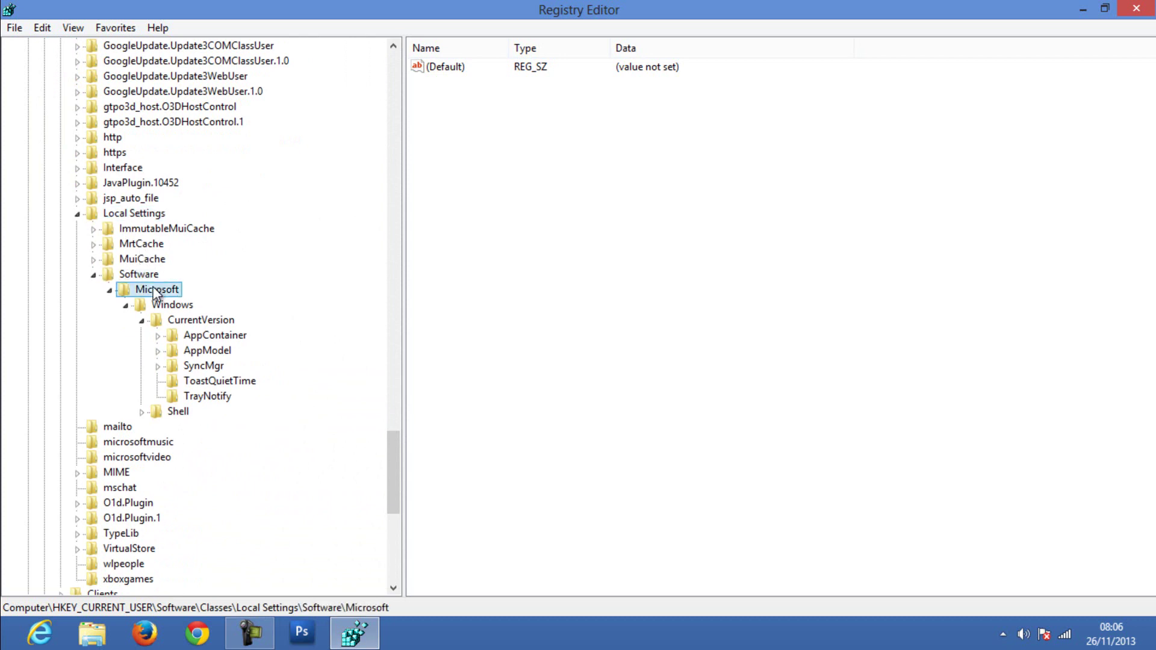
click(170, 305)
click(200, 320)
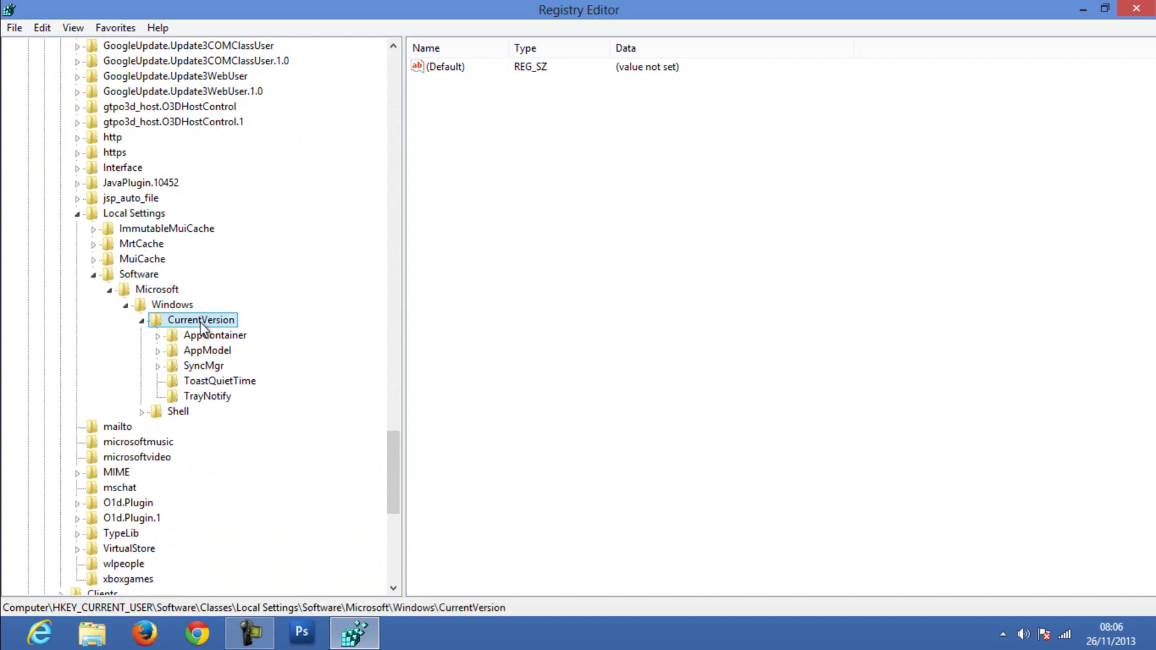
click(201, 396)
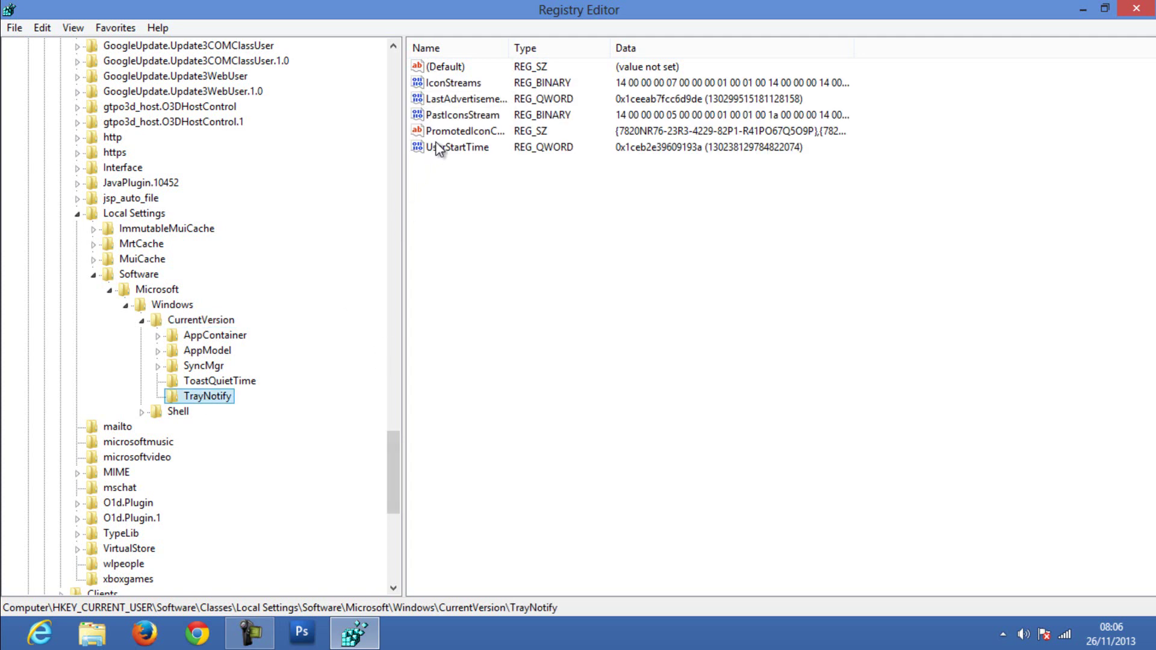
Select IconStreams and PastIconsStream under TrayNotify together and delete both values.
click(428, 84)
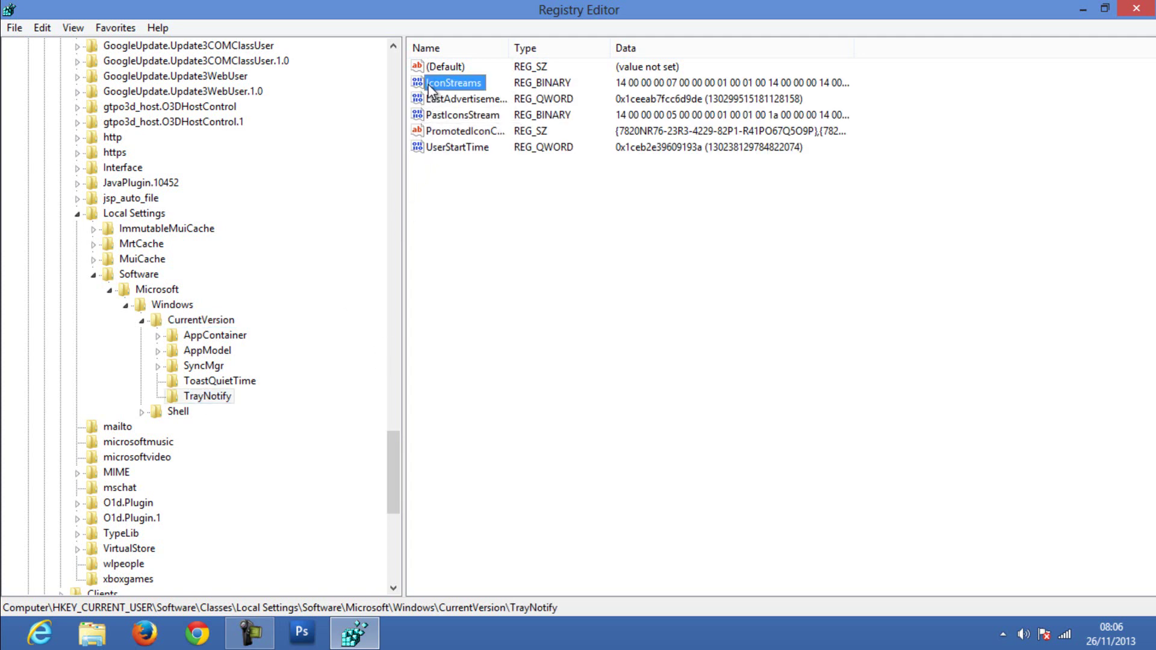
ctrl+click(446, 115)
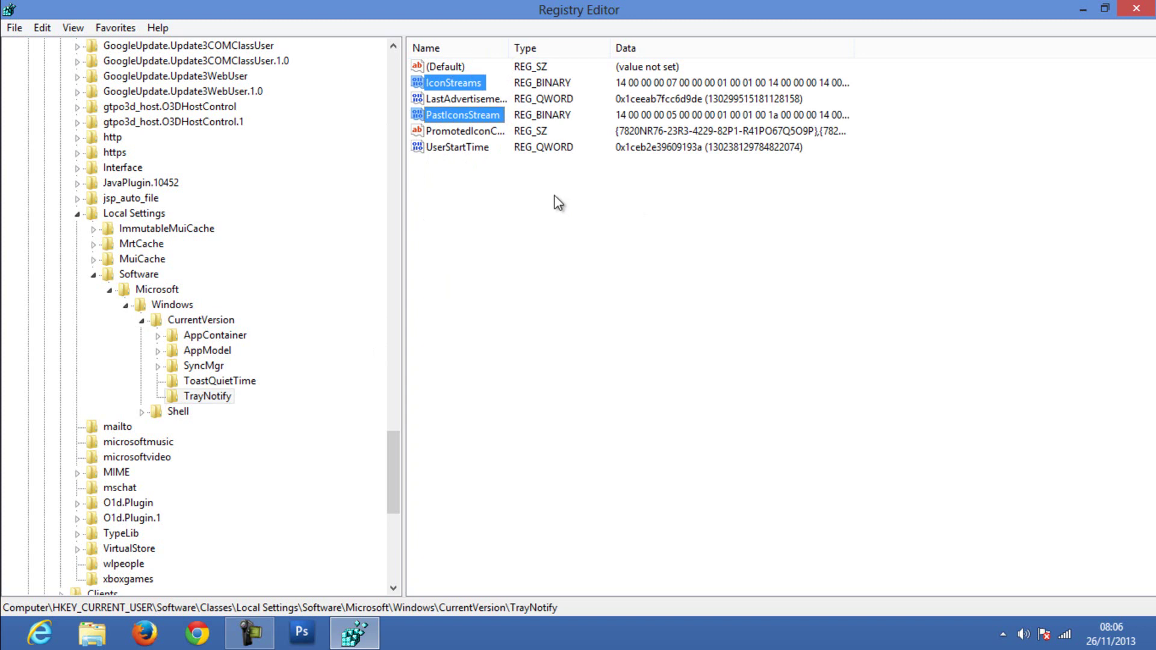
right_click(467, 111)
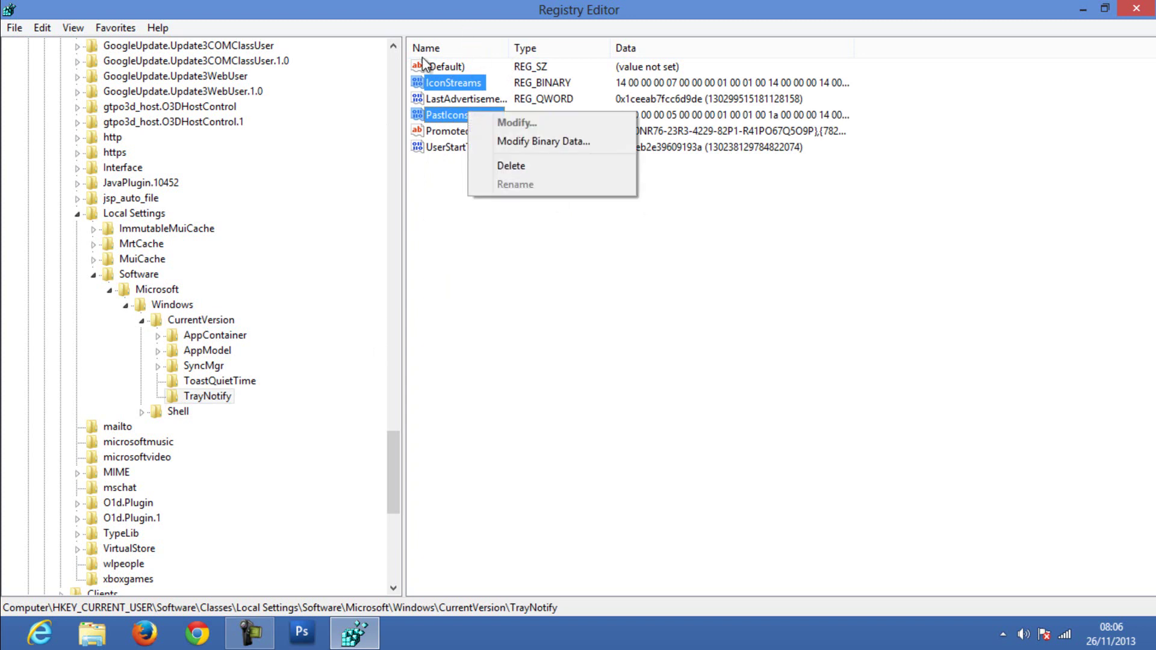
click(504, 242)
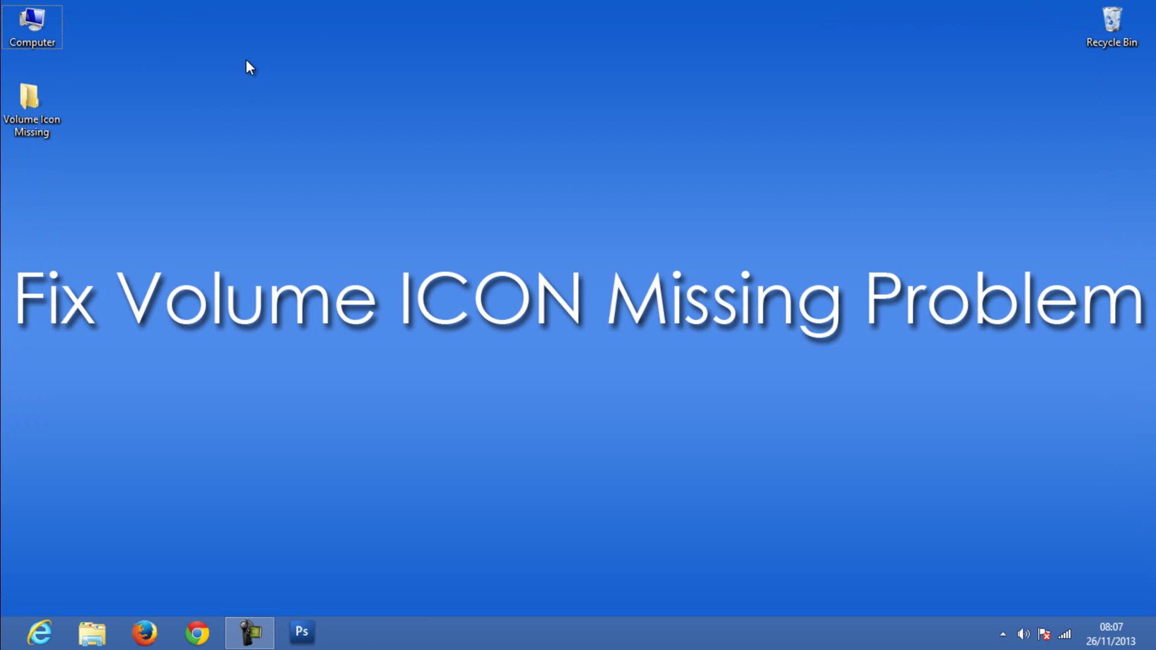
Reopen Task Manager and select Windows Explorer at the bottom of the Processes list.
key(ctrl+shift+Escape)
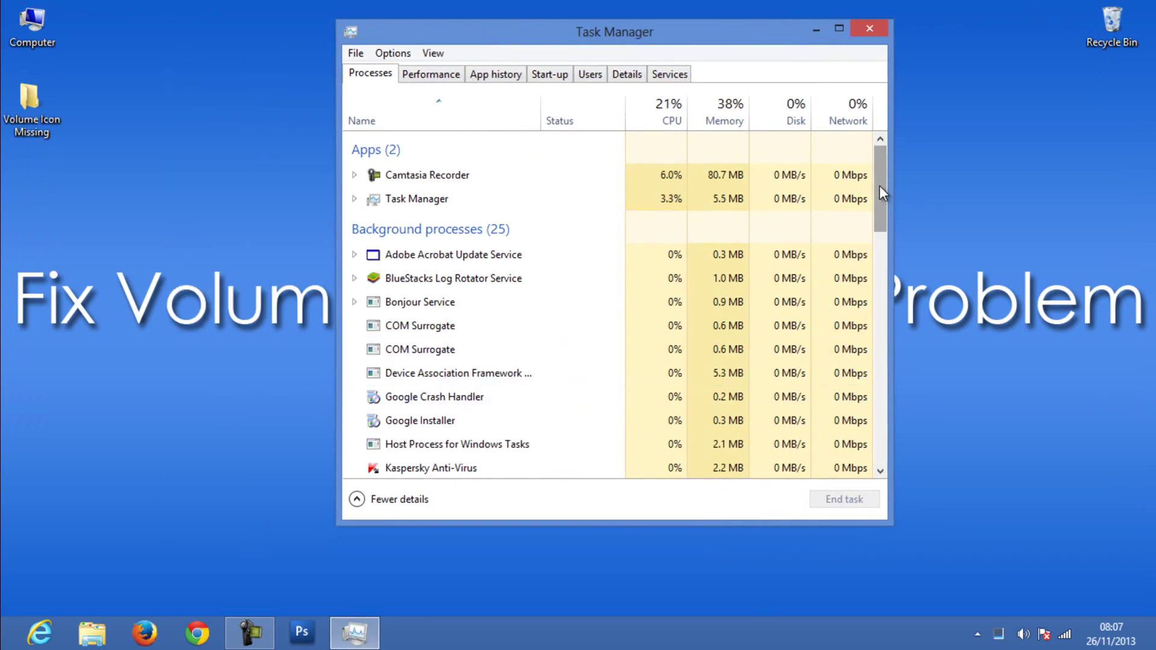
drag(879, 186, 892, 444)
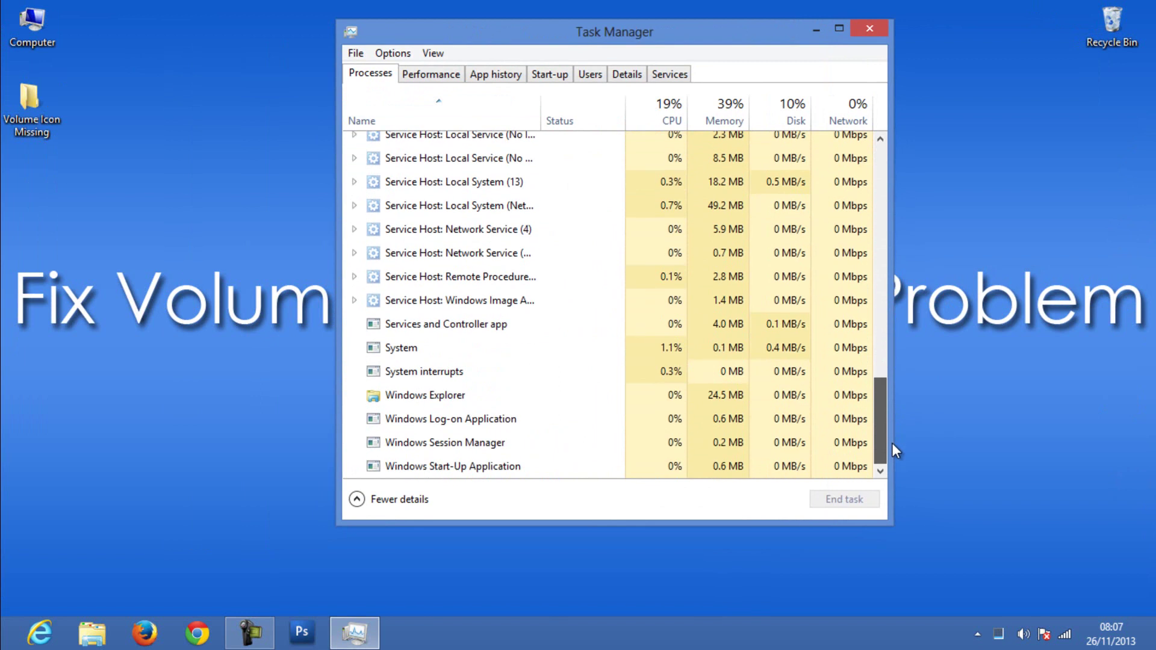
click(417, 396)
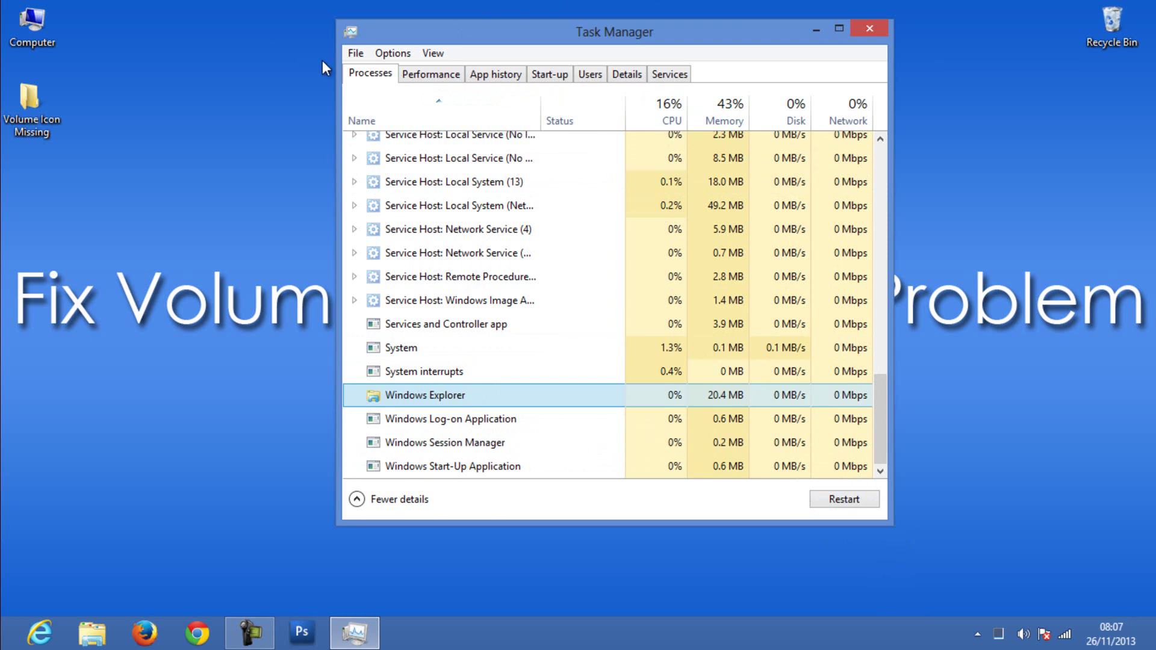
Run explorer.exe through File > Run new task and close the Libraries window that appears.
click(351, 53)
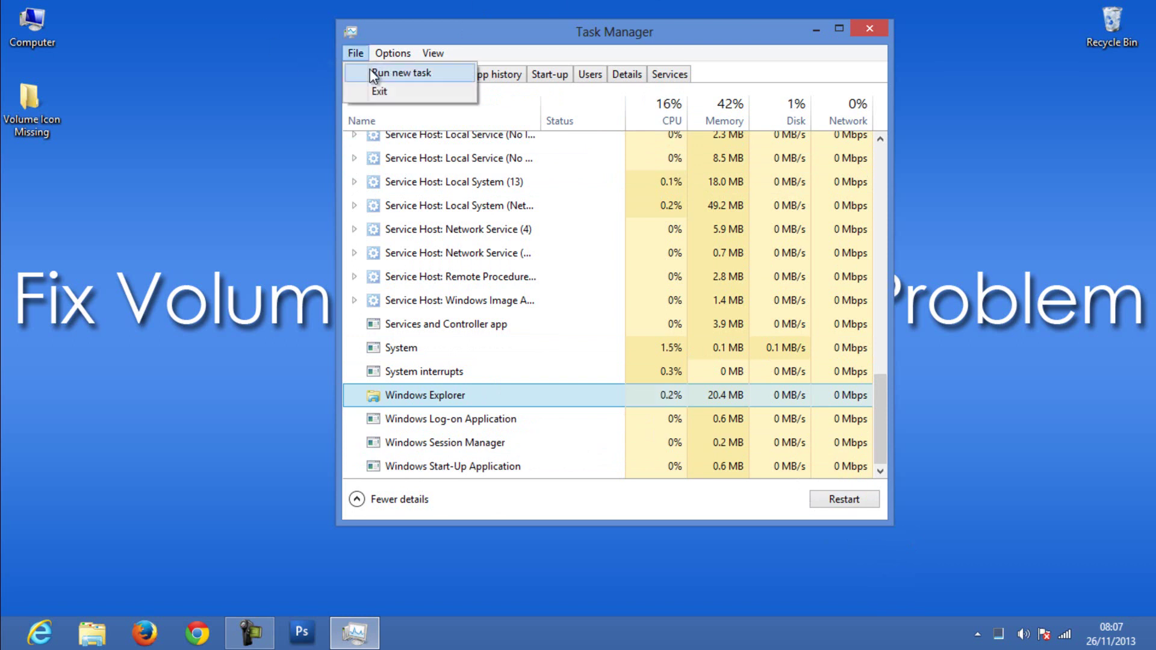
click(370, 70)
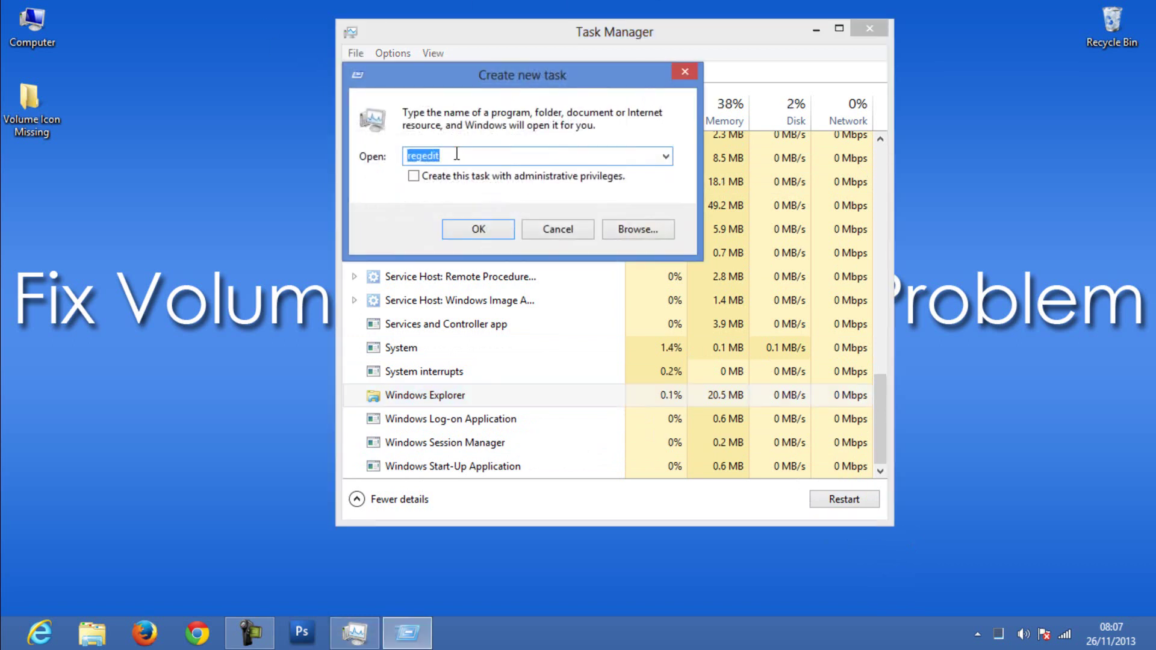
text(e)
click(485, 173)
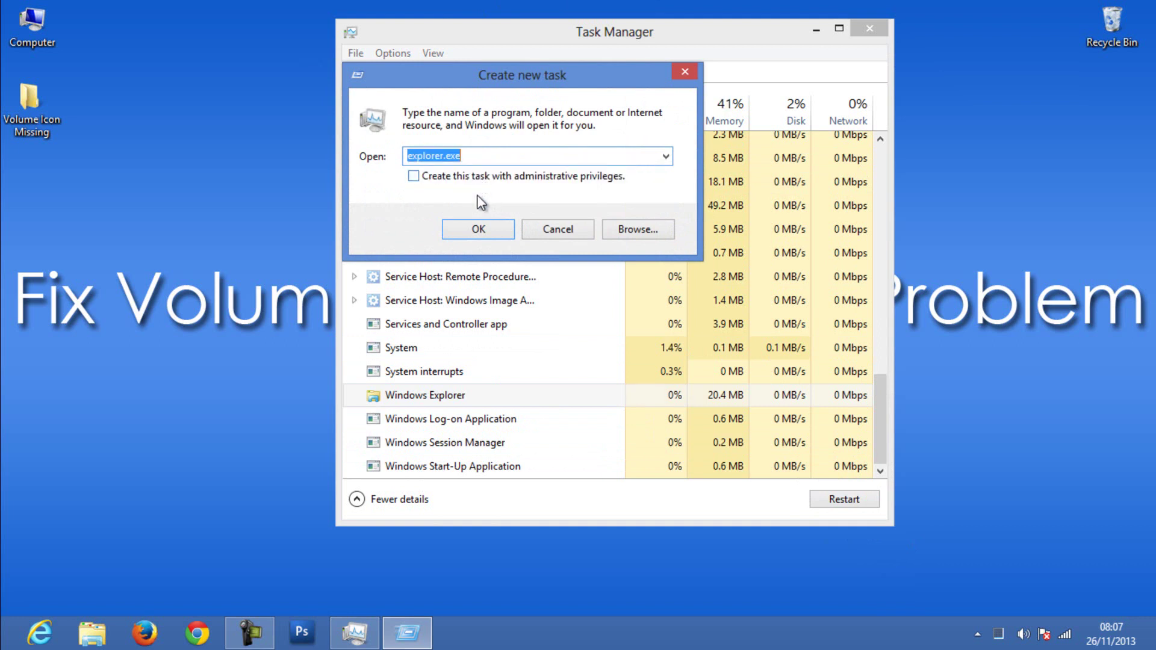
click(479, 229)
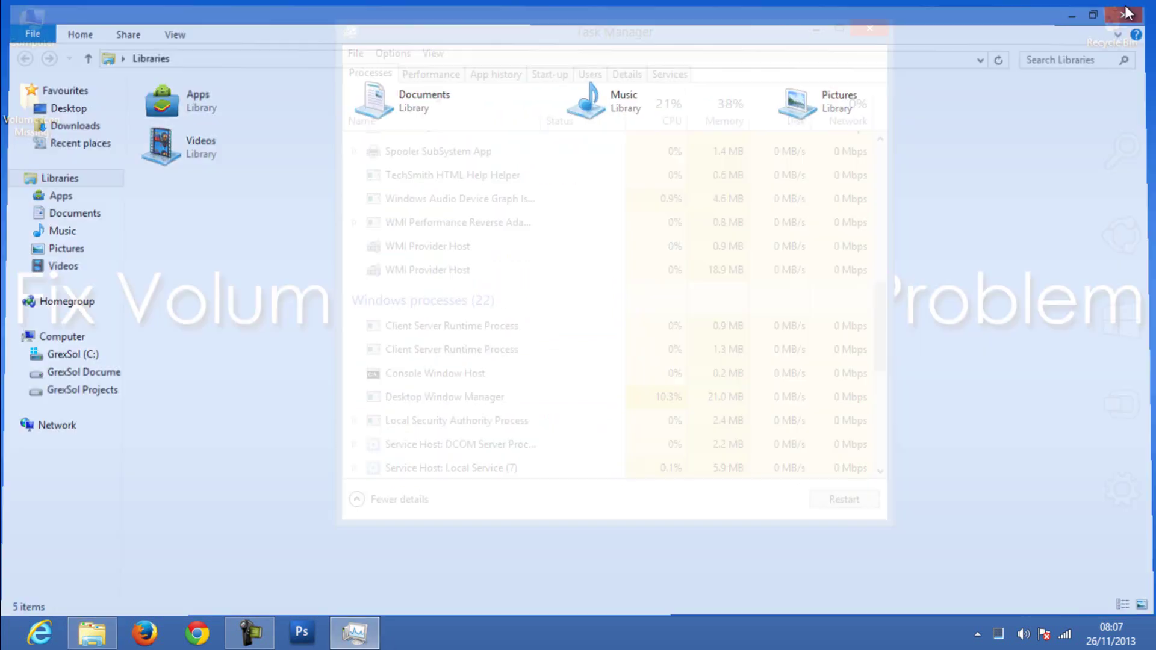
click(1128, 12)
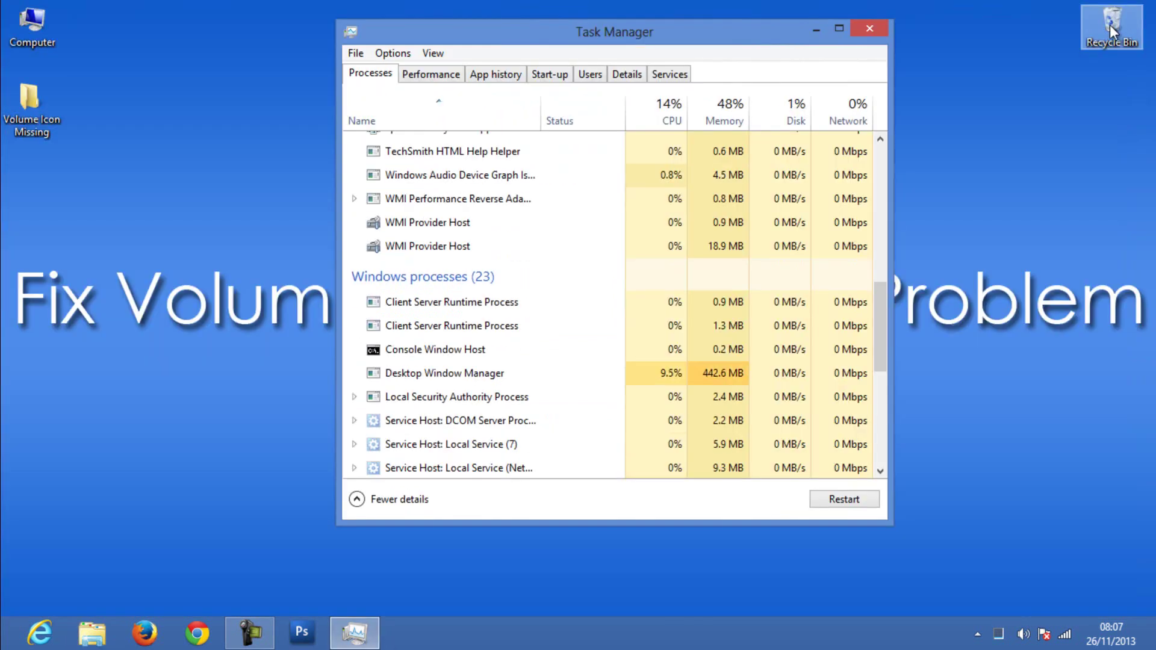